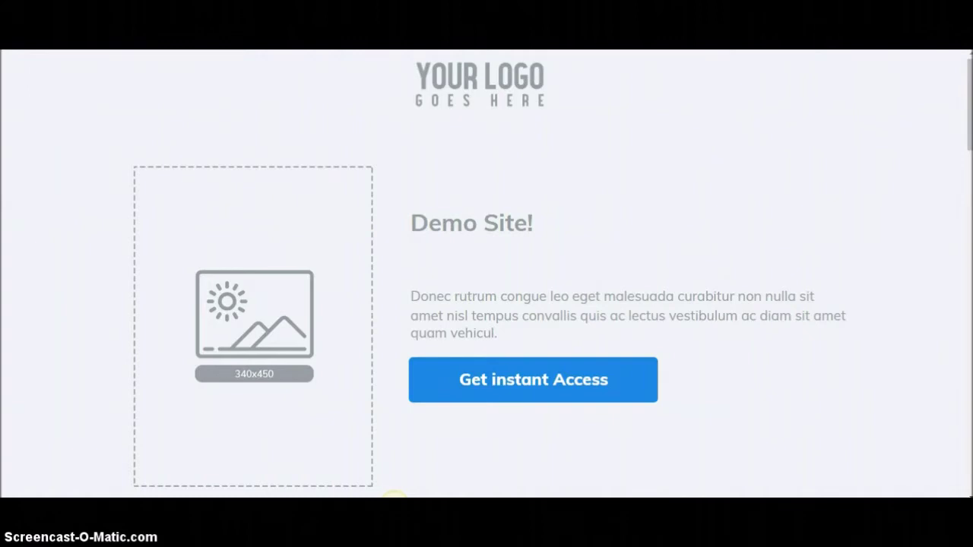
# Step: Close the demo page preview and open the domain connection settings for the demo site
pyautogui.hotkey('ctrl', 'w')
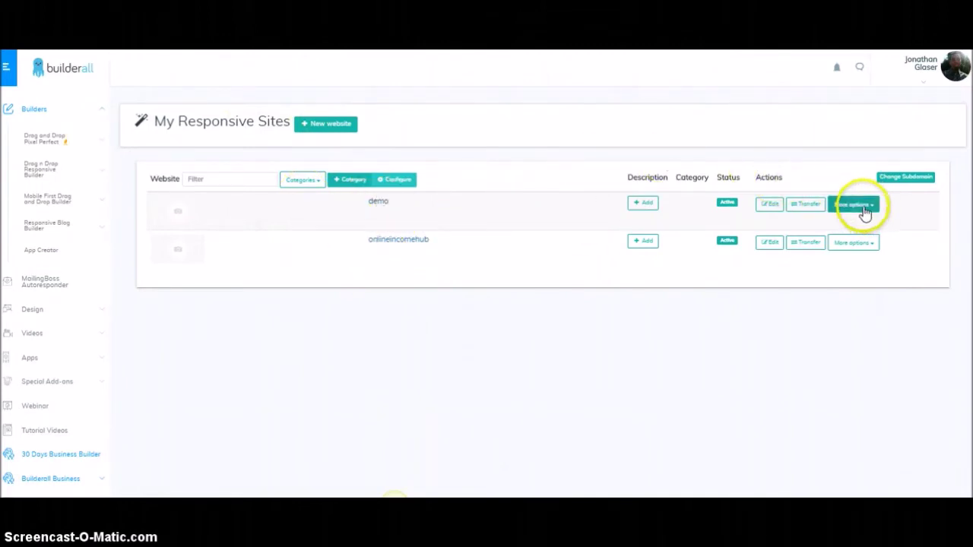
pyautogui.click(862, 212)
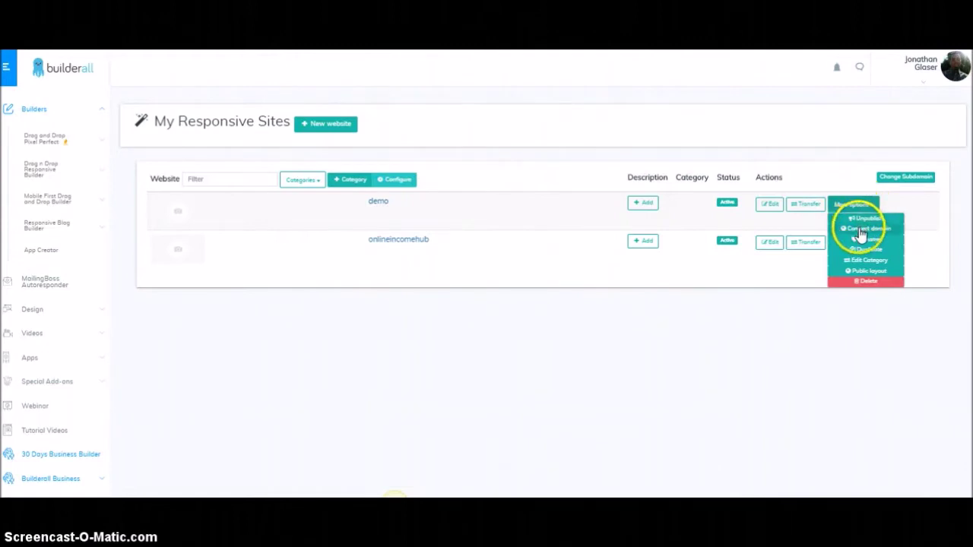
pyautogui.click(861, 229)
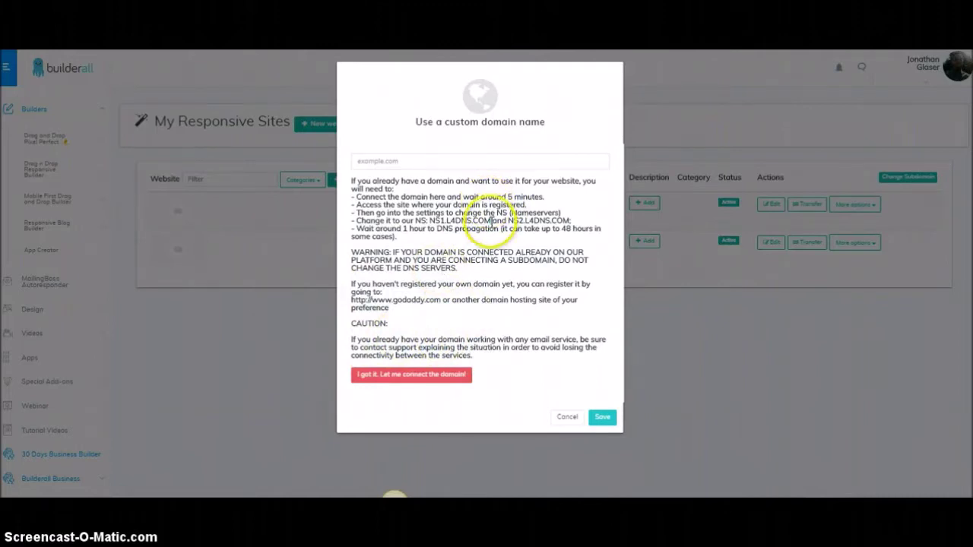
# Step: Copy the first nameserver, NS1.L4DNS.COM, from the custom domain instructions
pyautogui.moveTo(355, 220); pyautogui.dragTo(565, 222)
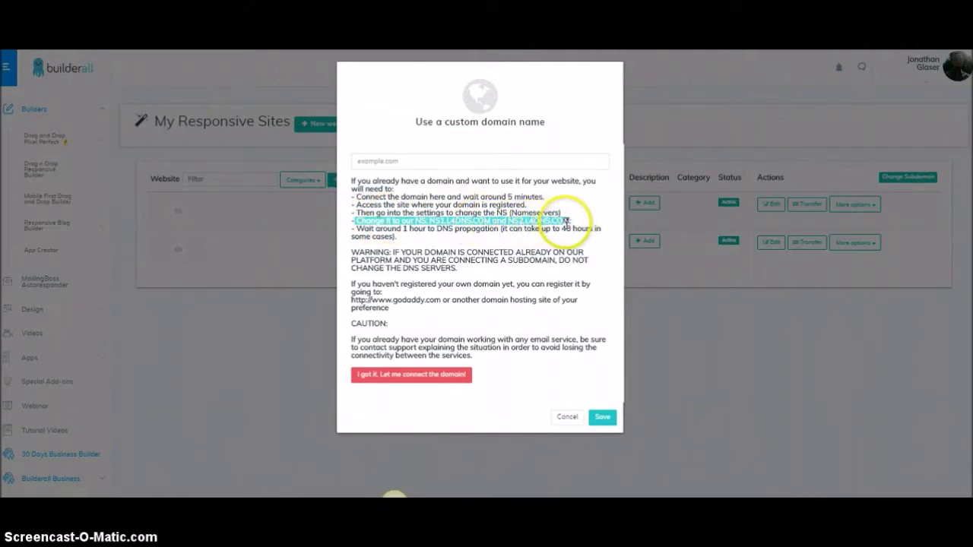
pyautogui.click(439, 226)
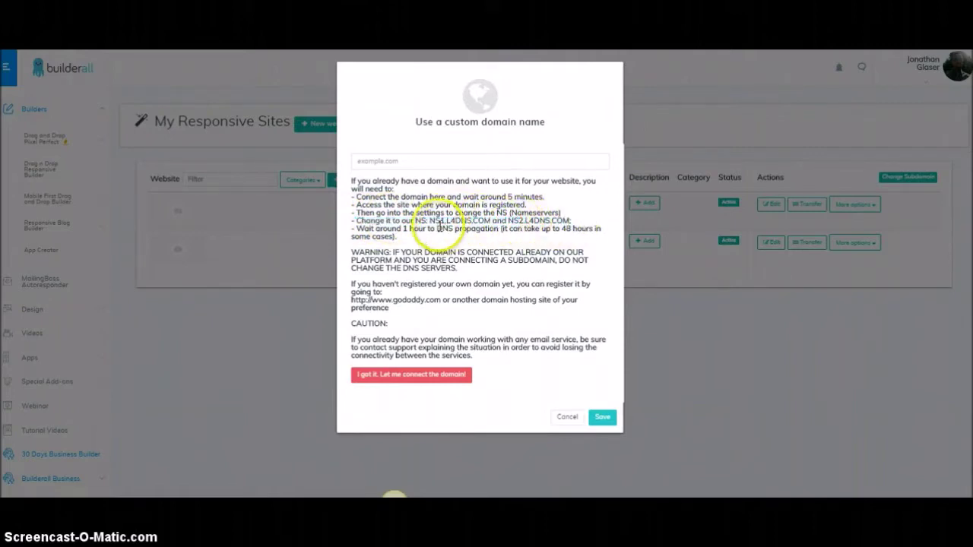
pyautogui.moveTo(430, 220); pyautogui.dragTo(491, 221)
pyautogui.rightClick(478, 218)
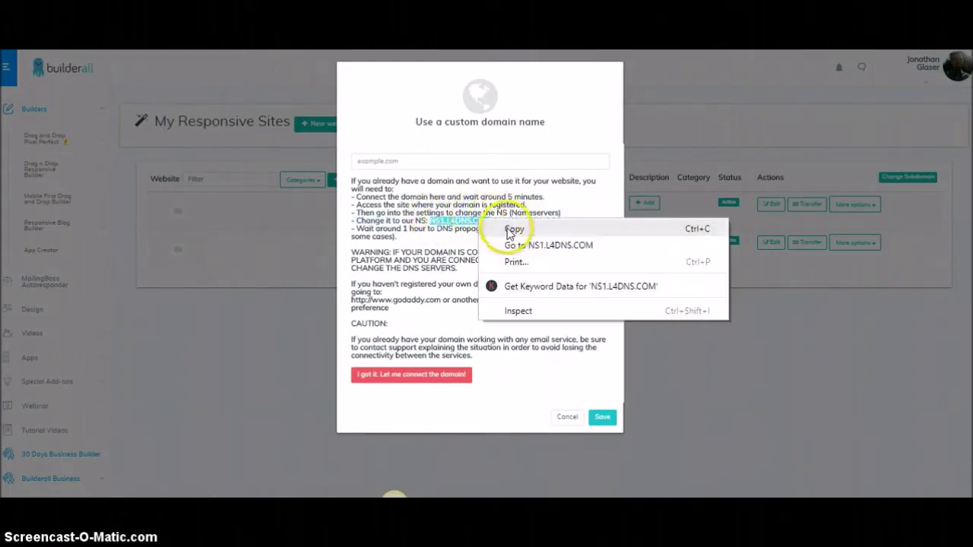
pyautogui.click(510, 229)
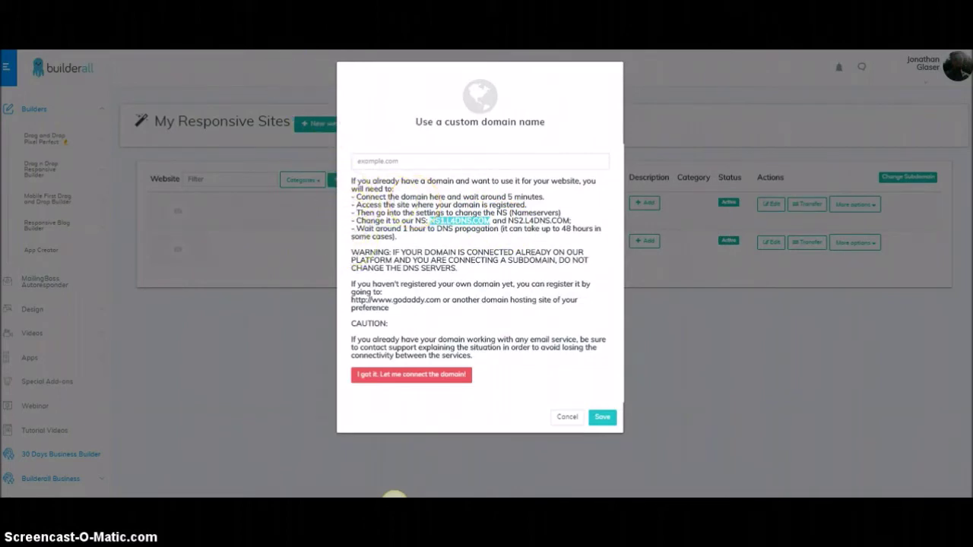
# Step: In Namecheap, switch the nameservers of redhotdeals.club to Custom DNS and enter NS1.L4DNS.COM as Nameserver 1
pyautogui.click(393, 497)
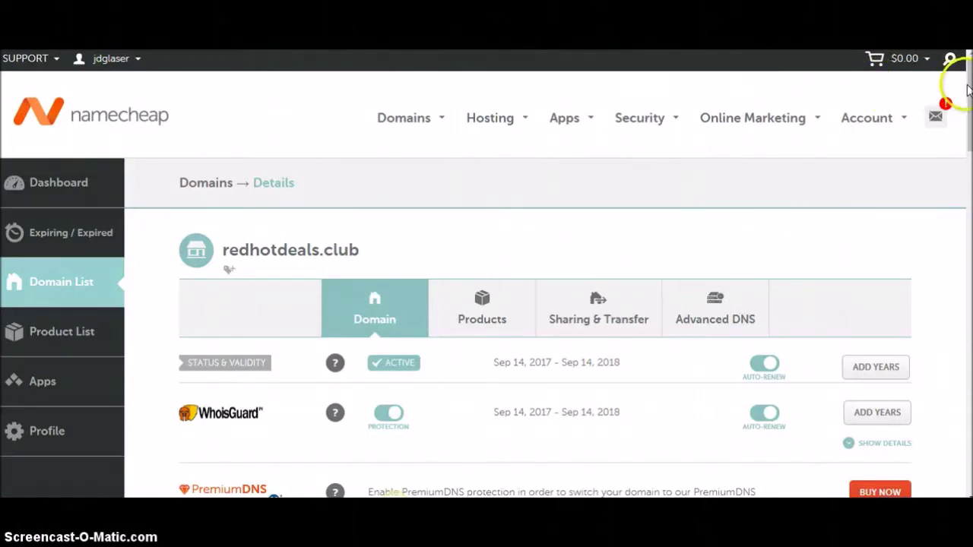
pyautogui.scroll(-1, 968, 97)
pyautogui.moveTo(969, 97); pyautogui.dragTo(968, 159)
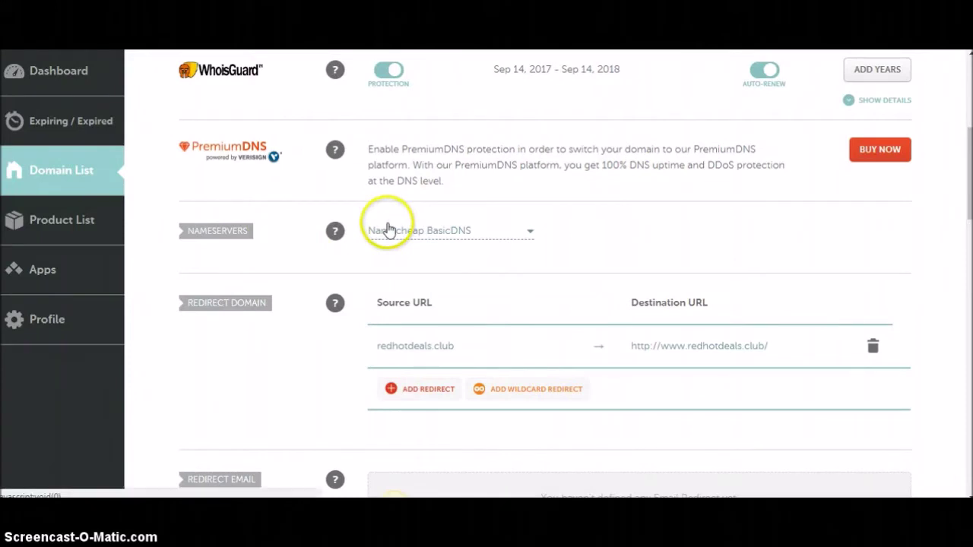
pyautogui.click(528, 232)
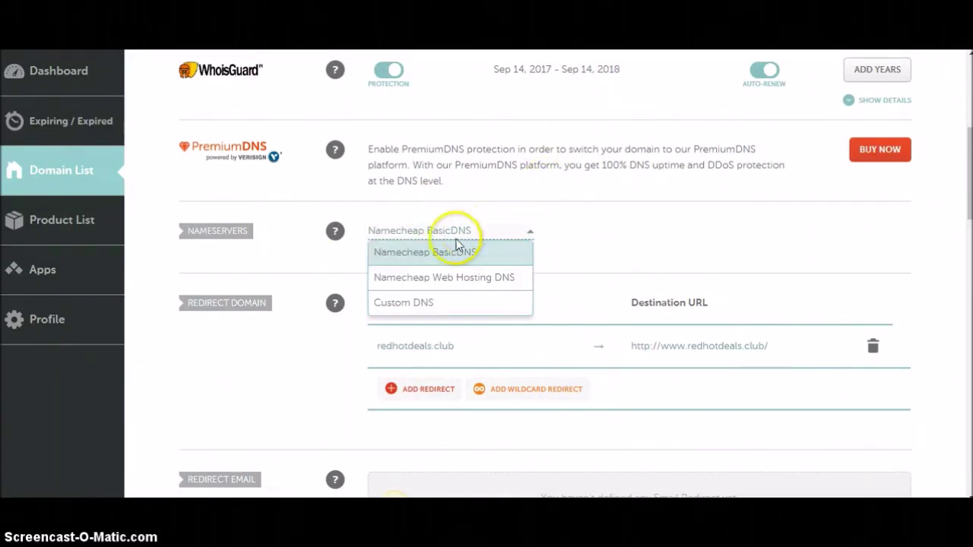
pyautogui.click(427, 303)
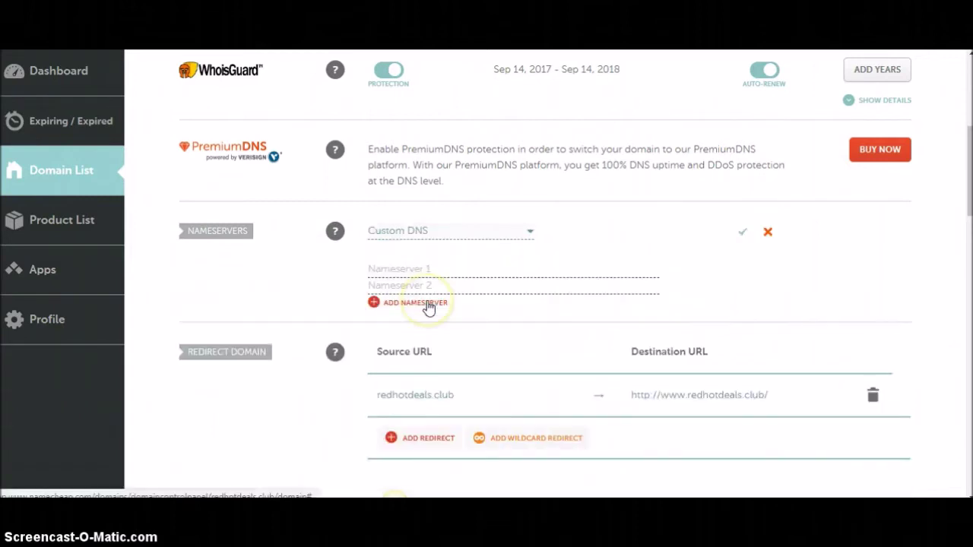
pyautogui.click(427, 270)
pyautogui.hotkey('ctrl', 'v')
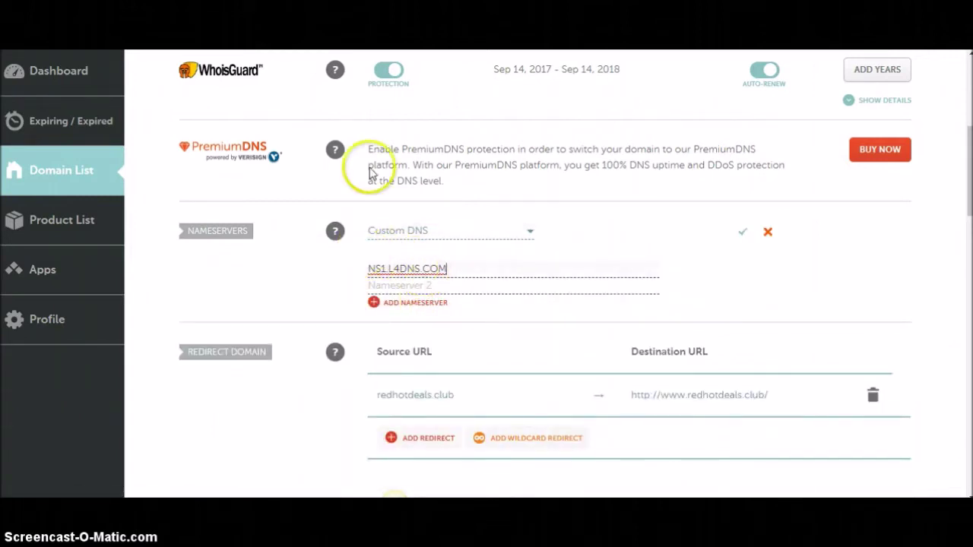
# Step: Copy NS2.L4DNS.COM from the Builderall instructions, enter it as Nameserver 2 in Namecheap, and save the nameservers
pyautogui.hotkey('alt', 'Tab')
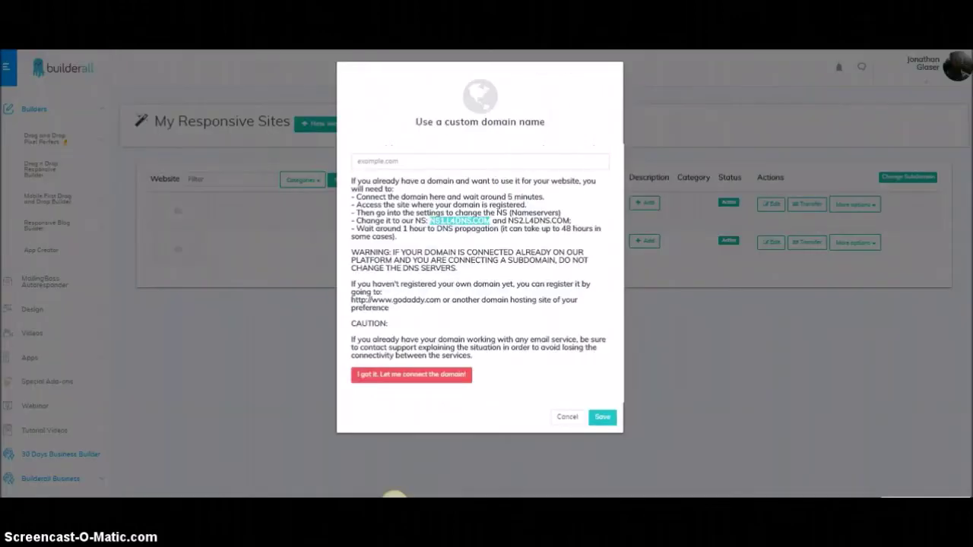
pyautogui.moveTo(570, 220); pyautogui.dragTo(509, 221)
pyautogui.rightClick(509, 222)
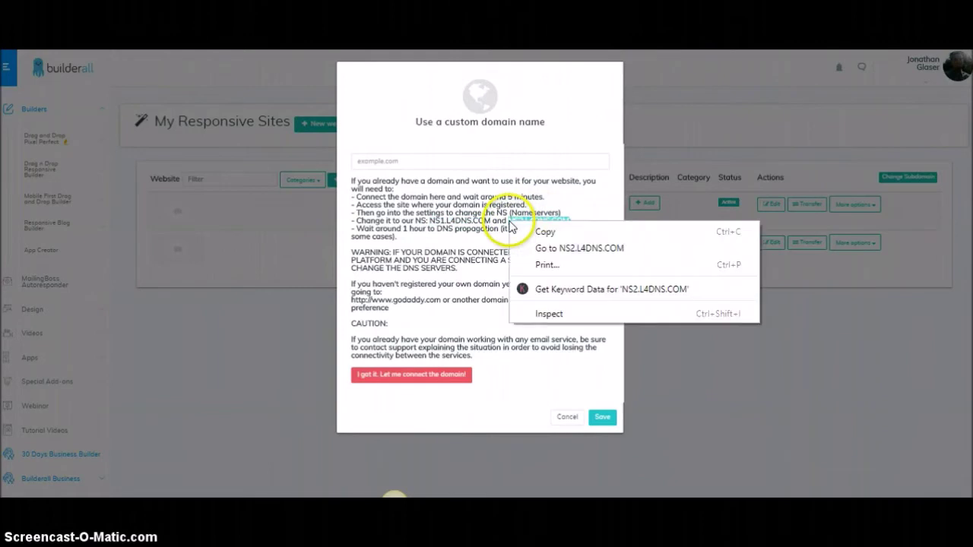
pyautogui.click(539, 230)
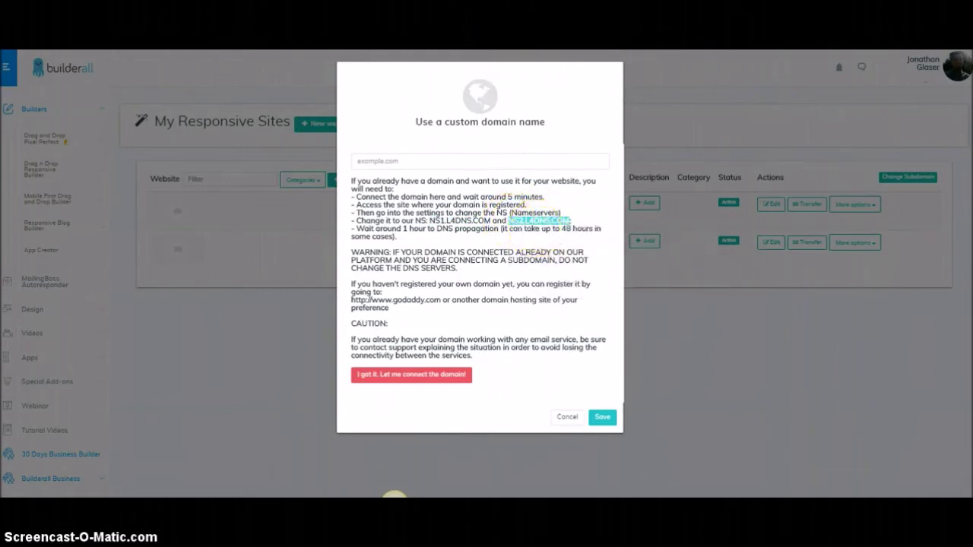
pyautogui.hotkey('alt', 'Tab')
pyautogui.click(471, 286)
pyautogui.hotkey('ctrl', 'v')
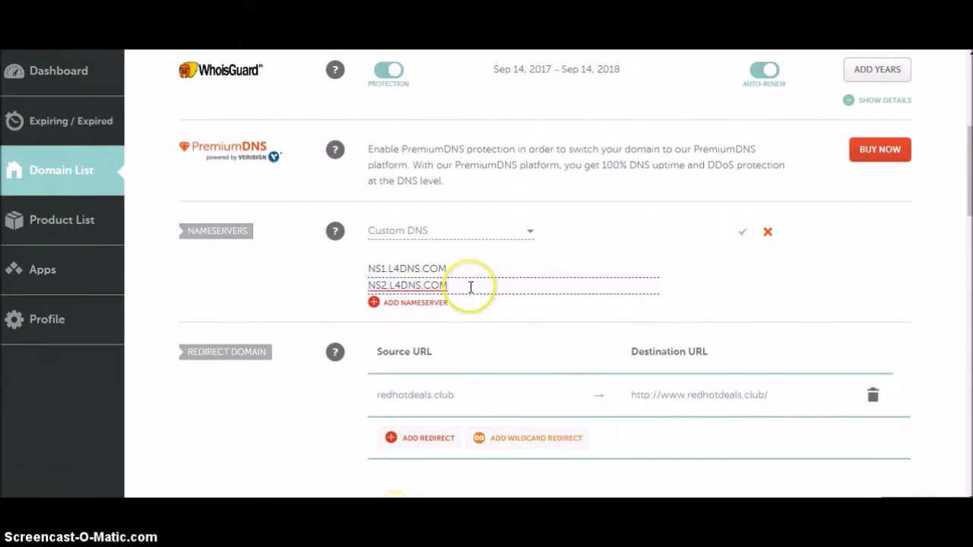
pyautogui.click(743, 239)
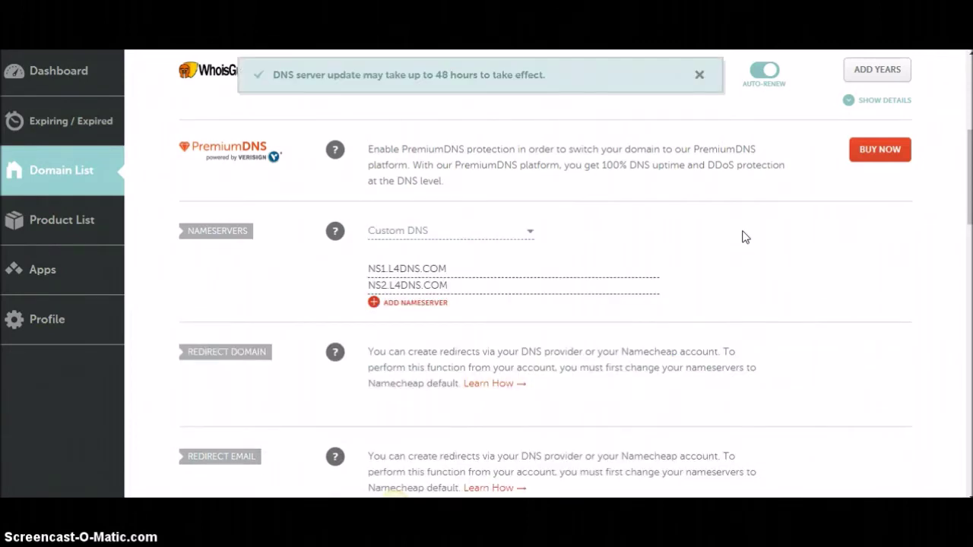
# Step: Copy the domain name redhotdeals.club from Namecheap and save it as the demo site's custom domain in Builderall
pyautogui.click(969, 179)
pyautogui.moveTo(969, 179); pyautogui.dragTo(963, 59)
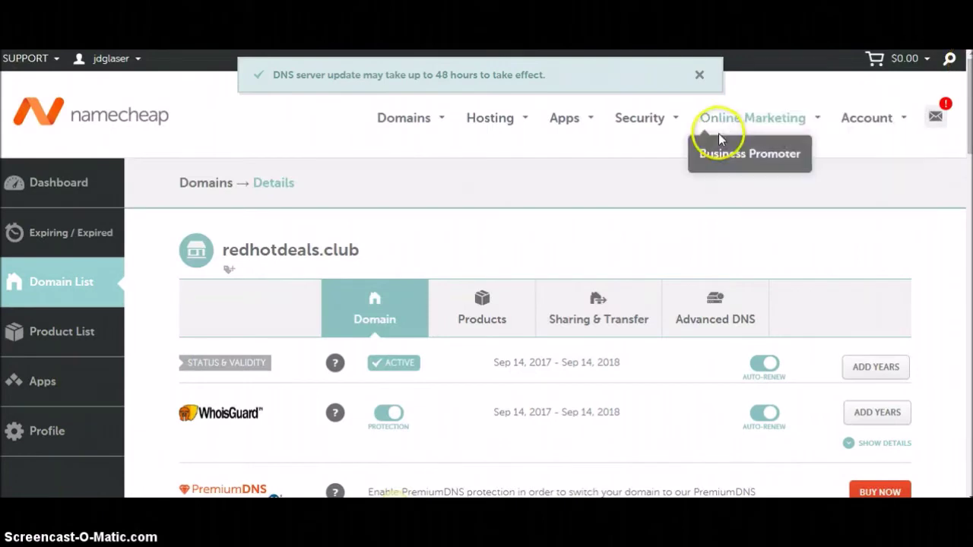
pyautogui.moveTo(383, 251); pyautogui.dragTo(211, 251)
pyautogui.rightClick(237, 254)
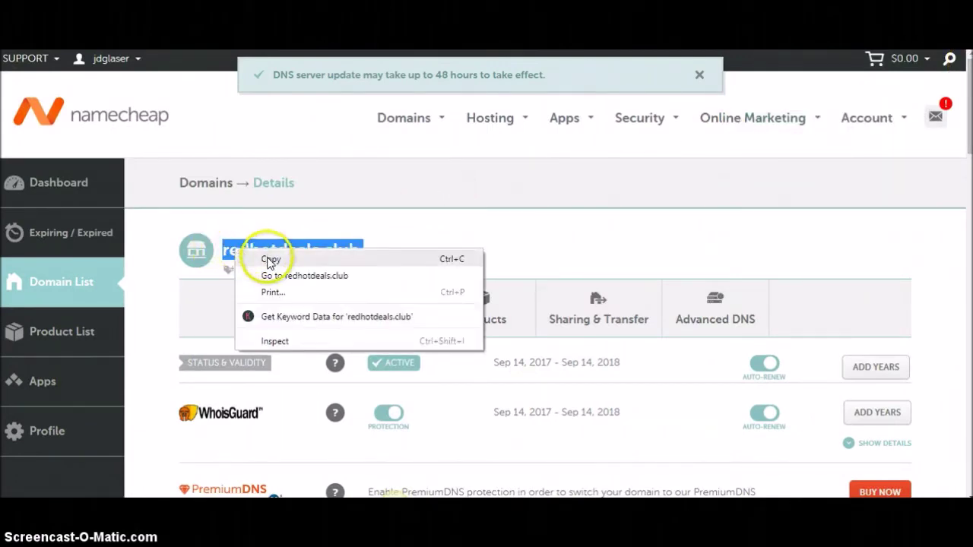
pyautogui.click(266, 258)
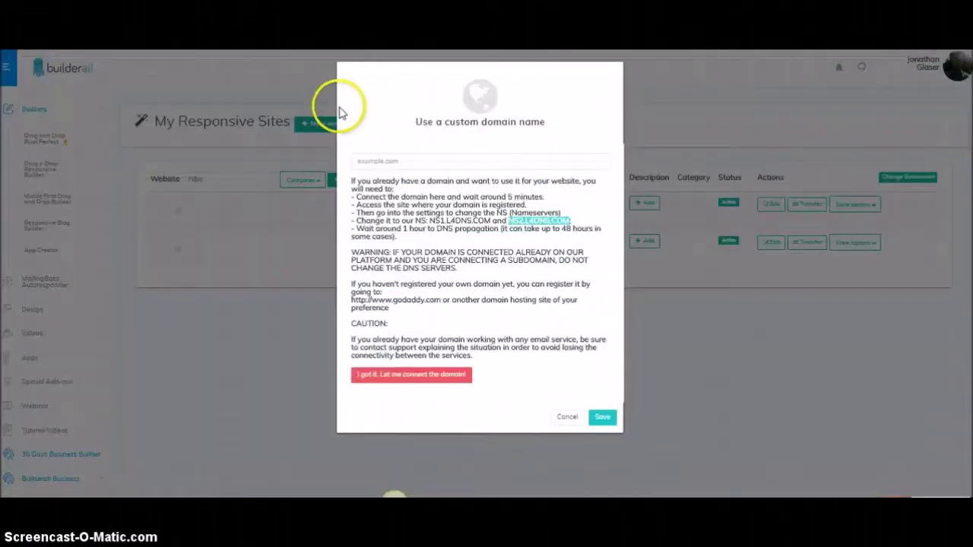
pyautogui.click(389, 160)
pyautogui.hotkey('ctrl', 'v')
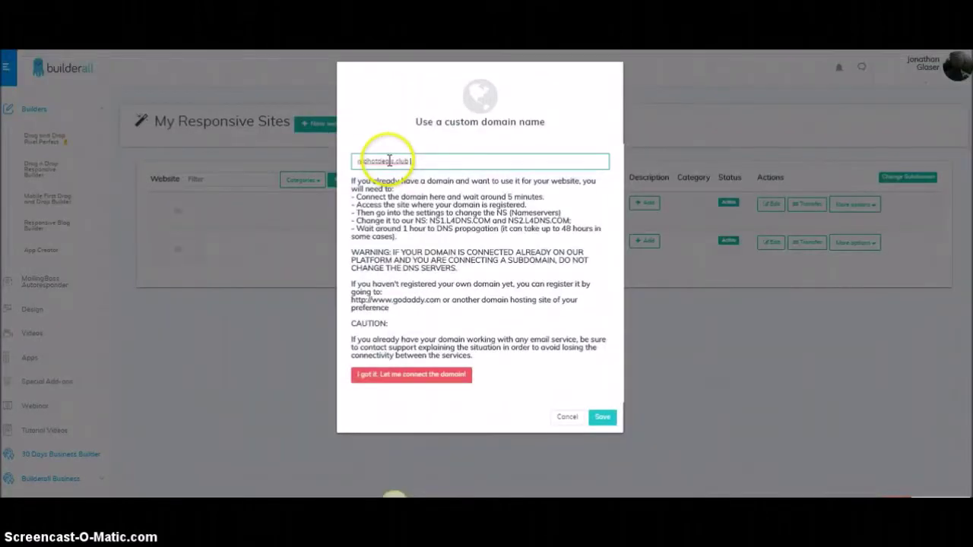
pyautogui.click(602, 417)
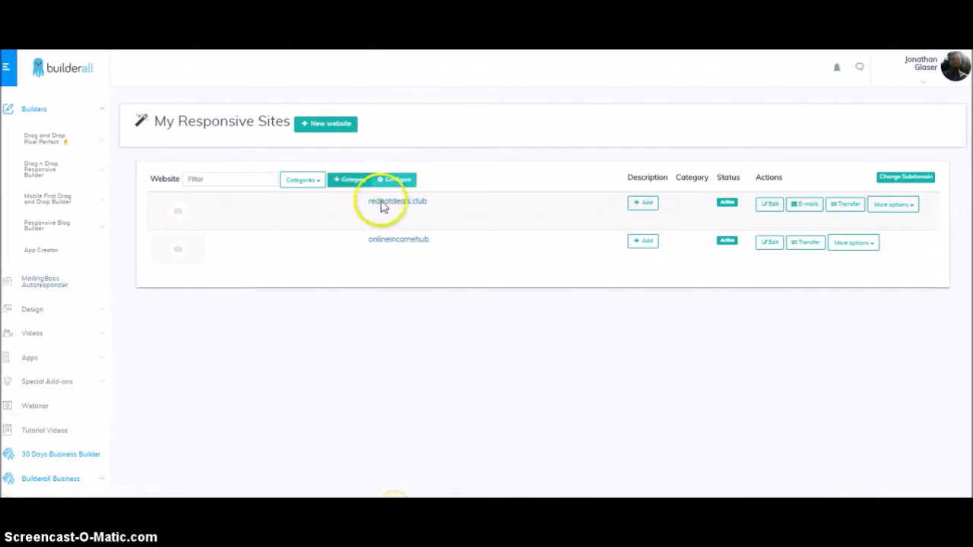
# Step: Open the redhotdeals.club site from the website list to check that it loads
pyautogui.click(382, 203)
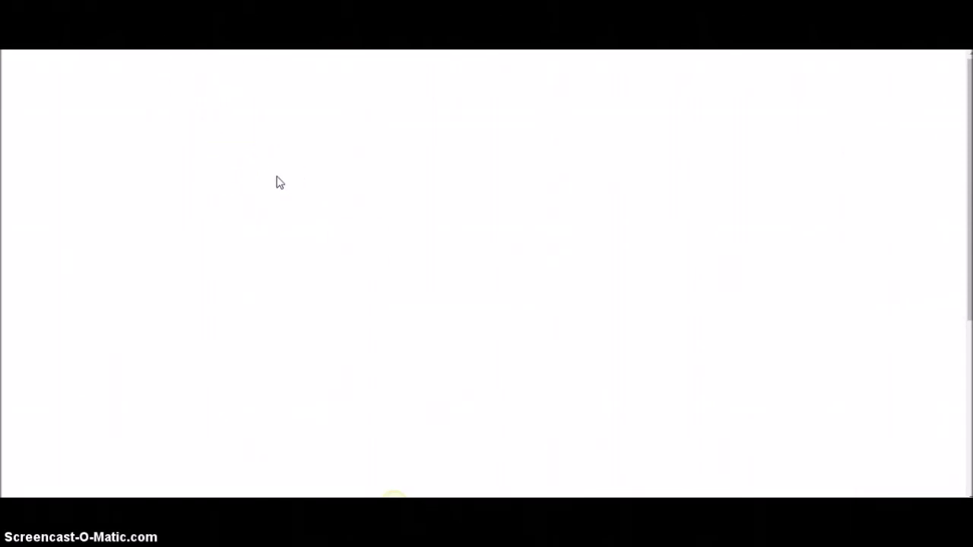
pyautogui.click(403, 286)
pyautogui.click(308, 160)
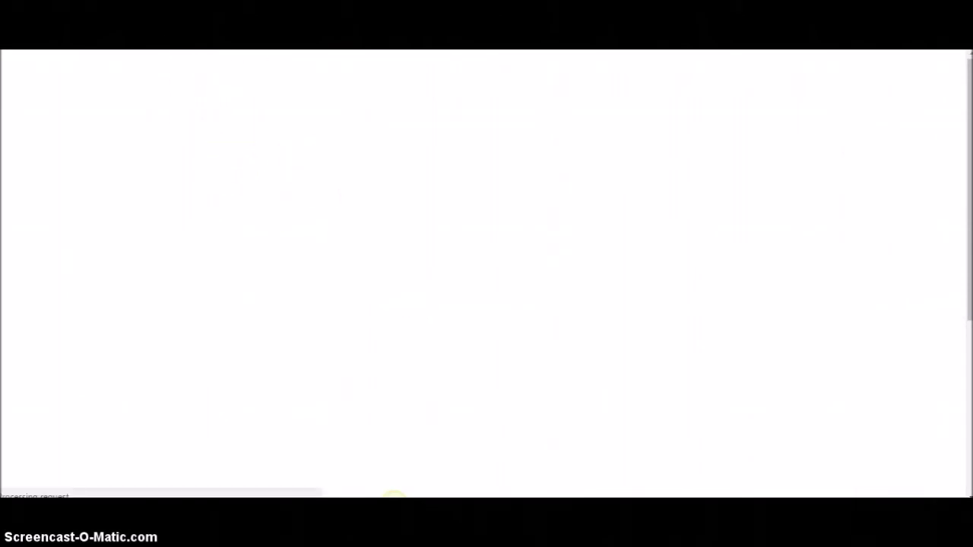
pyautogui.click(67, 184)
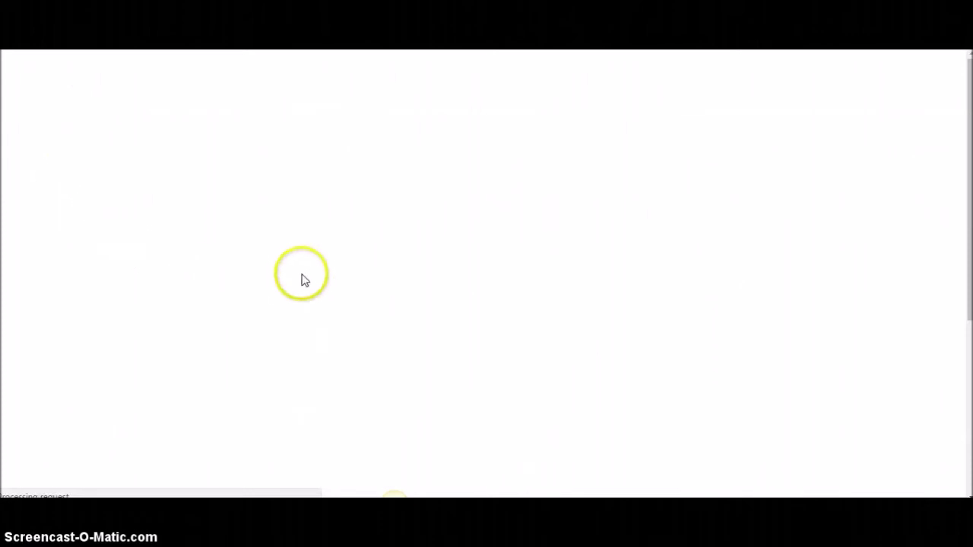
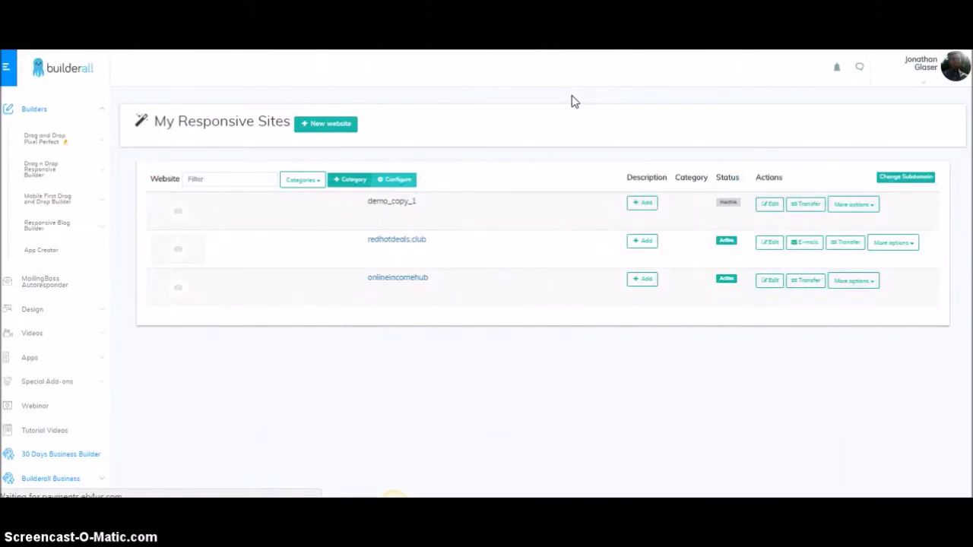
# Step: Open the domain connection settings for the demo_copy_1 site and copy the domain from the live demo page's address
pyautogui.click(859, 213)
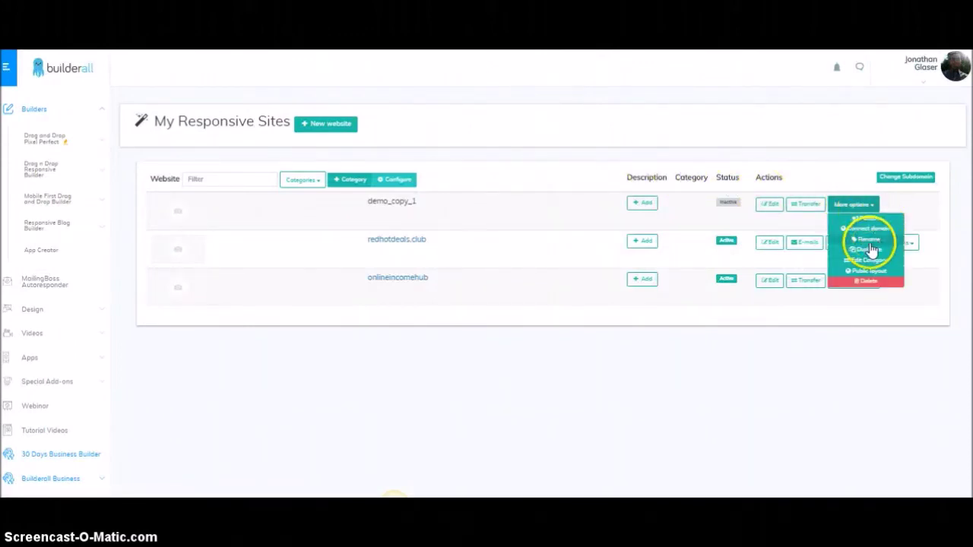
pyautogui.click(866, 228)
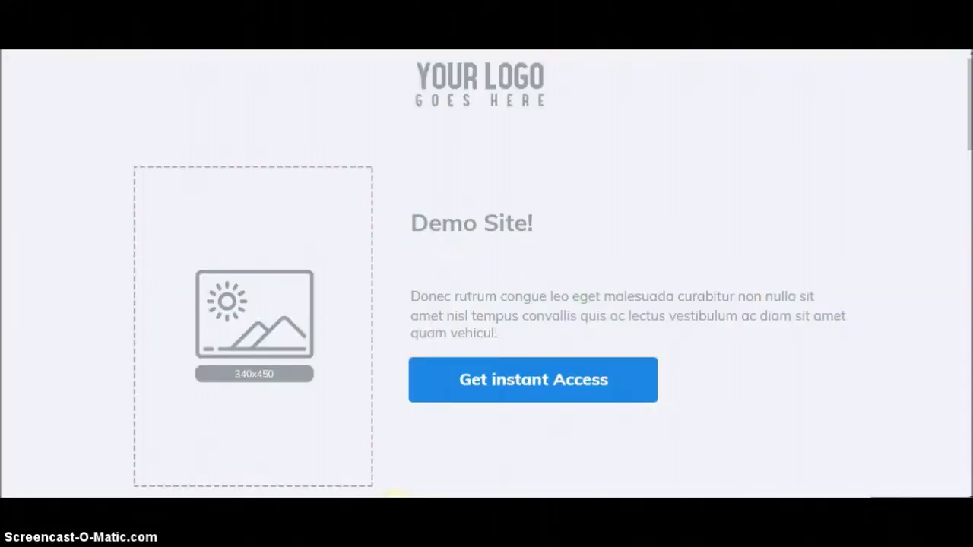
pyautogui.rightClick(114, 3)
pyautogui.click(137, 66)
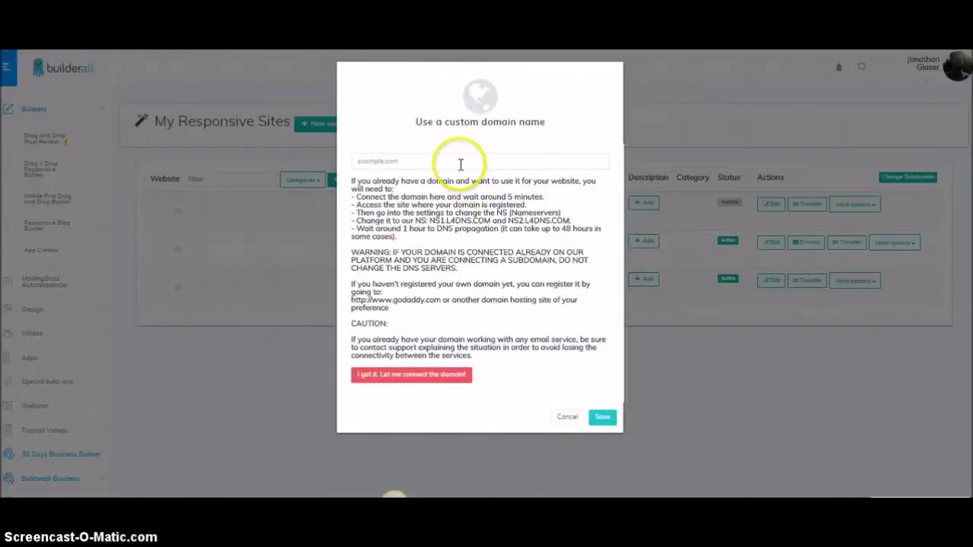
pyautogui.click(459, 161)
pyautogui.hotkey('ctrl', 'v')
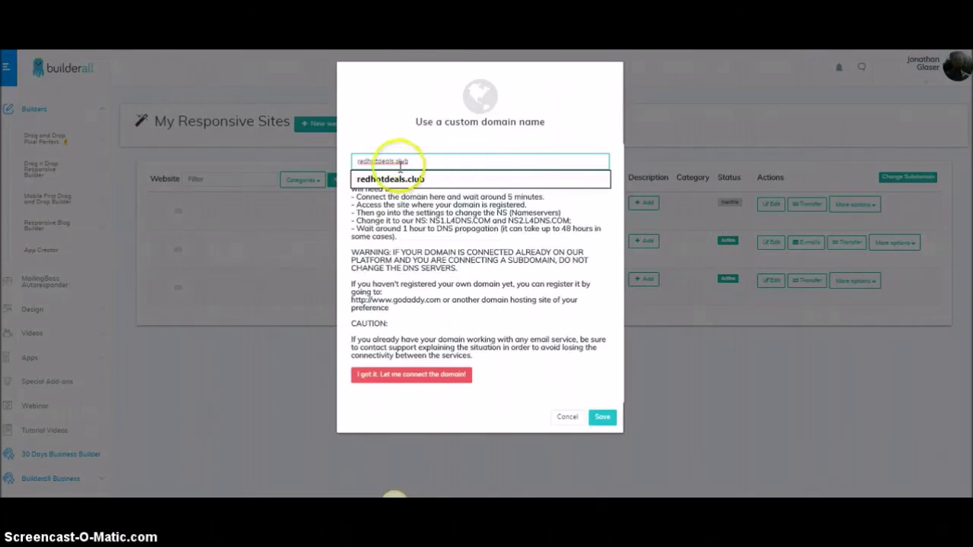
pyautogui.click(403, 196)
pyautogui.write('demo')
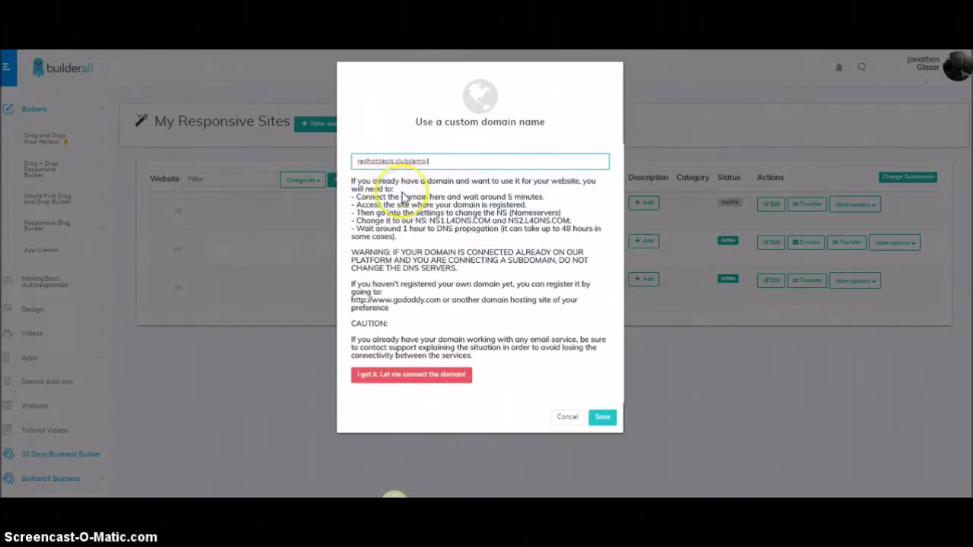
pyautogui.press('BackSpace')
pyautogui.press('BackSpace')
pyautogui.press('BackSpace')
pyautogui.press('BackSpace')
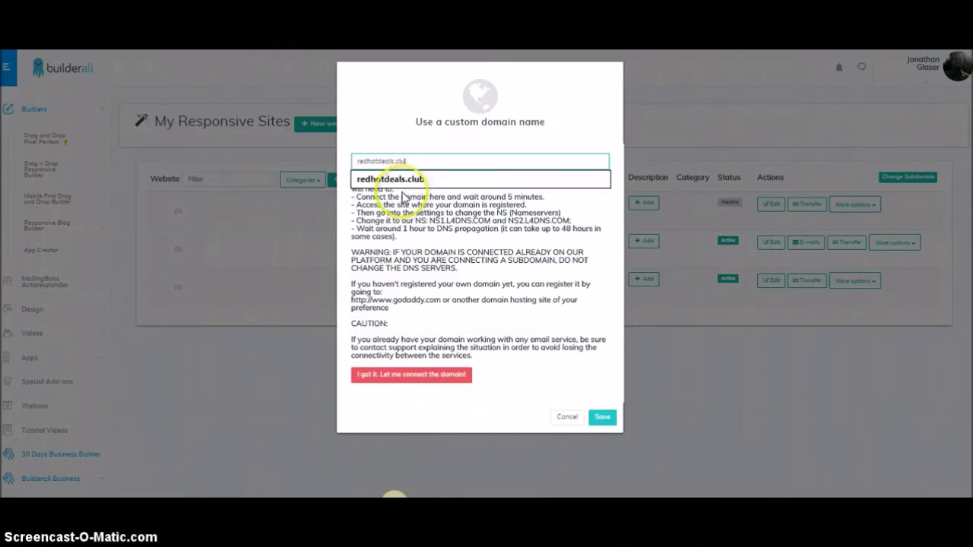
pyautogui.write('b')
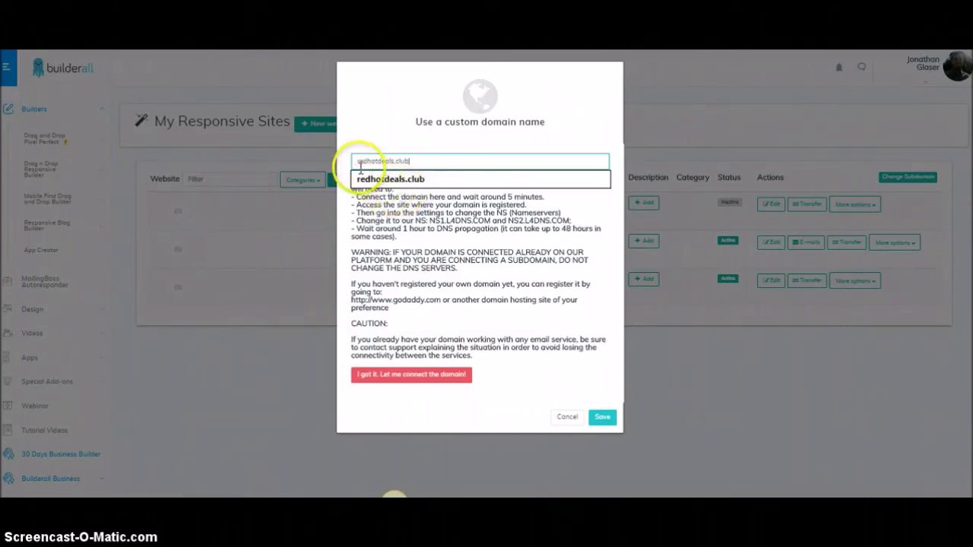
pyautogui.write('de')
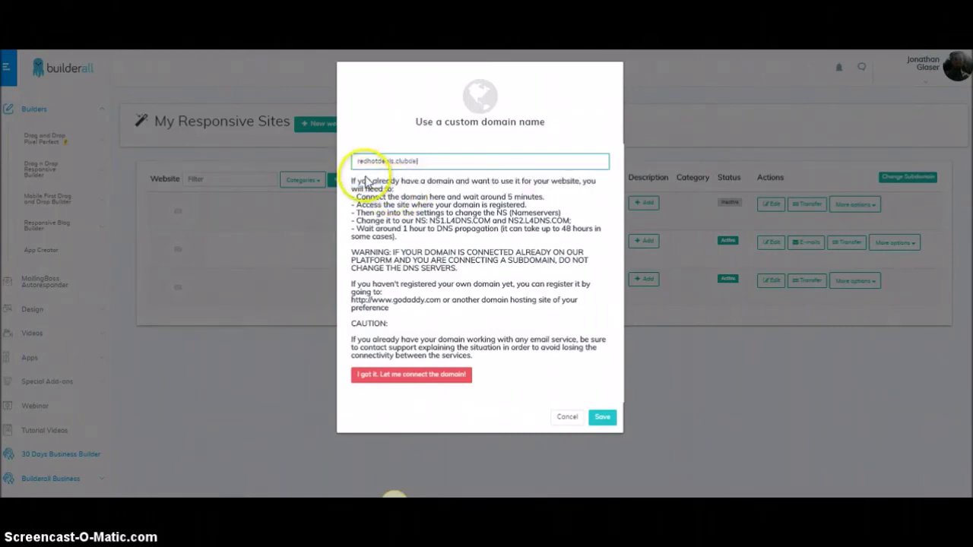
pyautogui.press('BackSpace')
pyautogui.press('BackSpace')
pyautogui.press('BackSpace')
pyautogui.press('BackSpace')
pyautogui.press('BackSpace')
pyautogui.press('BackSpace')
pyautogui.press('BackSpace')
pyautogui.press('BackSpace')
pyautogui.press('BackSpace')
pyautogui.press('BackSpace')
pyautogui.press('BackSpace')
pyautogui.press('BackSpace')
pyautogui.press('BackSpace')
pyautogui.press('BackSpace')
pyautogui.press('BackSpace')
pyautogui.press('BackSpace')
pyautogui.press('BackSpace')
# Step: Enter demo.redhotdeals.club as the custom domain for the demo_copy_1 site and save it
pyautogui.write('demo.')
pyautogui.hotkey('ctrl', 'v')
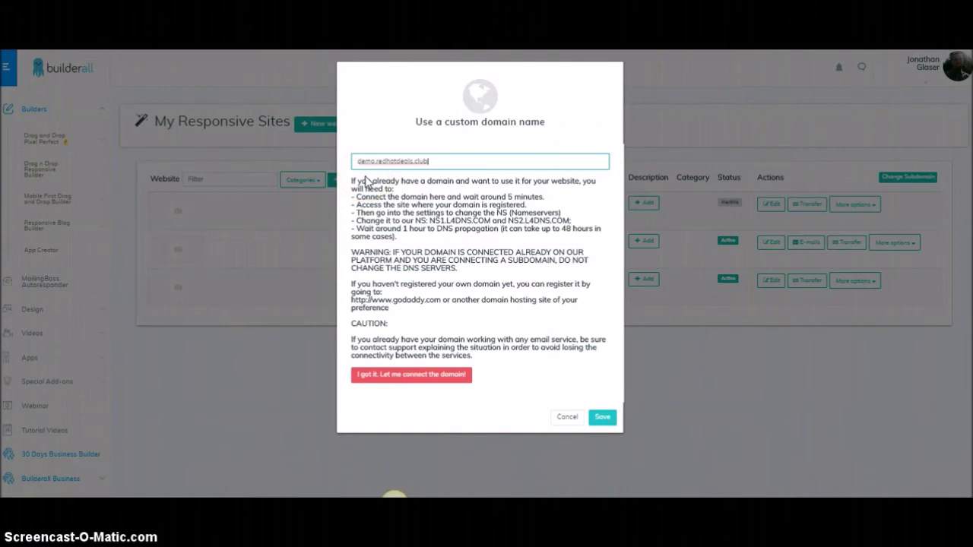
pyautogui.click(372, 140)
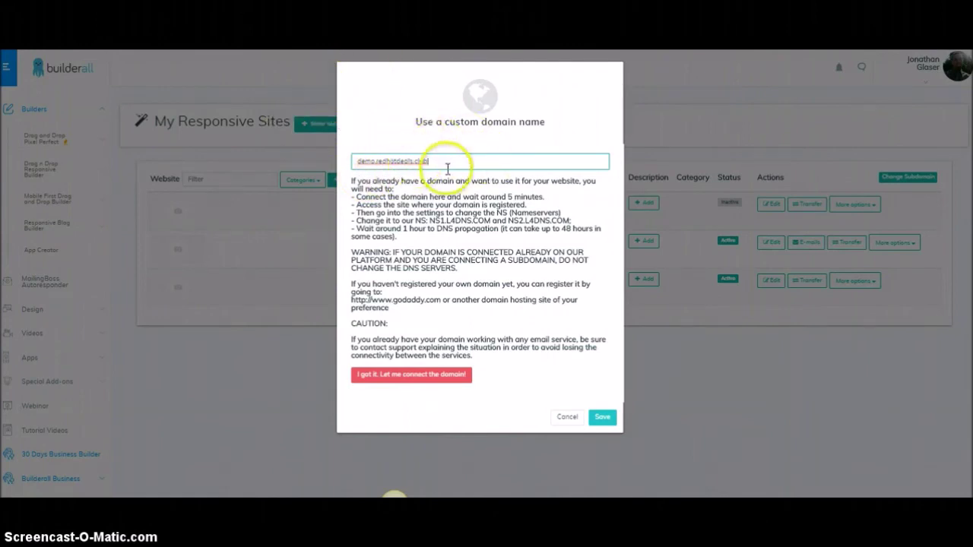
pyautogui.click(603, 418)
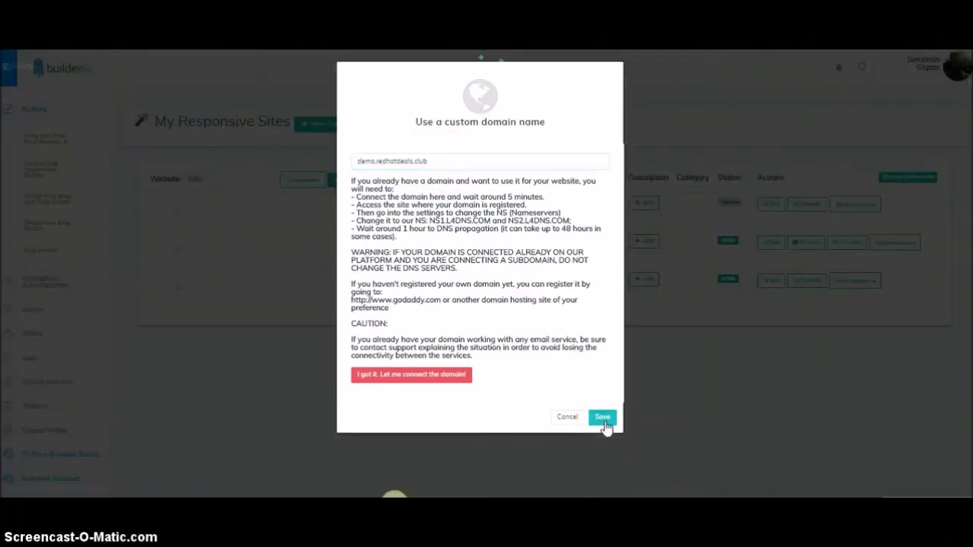